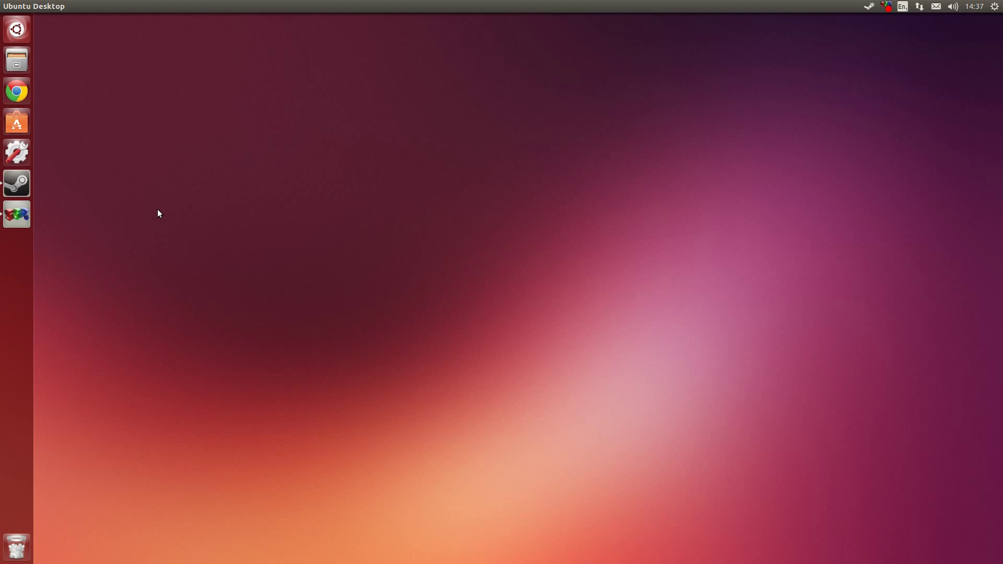
- Open Home in Files, centre the window, and show hidden items like .cache and .config
left_click(11, 66)
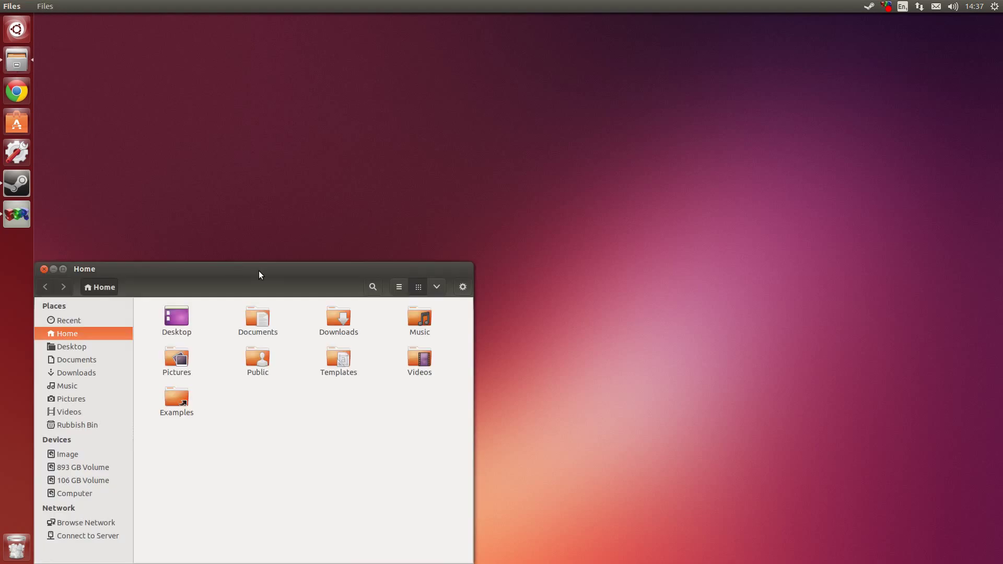
left_click_drag(259, 270, 458, 70)
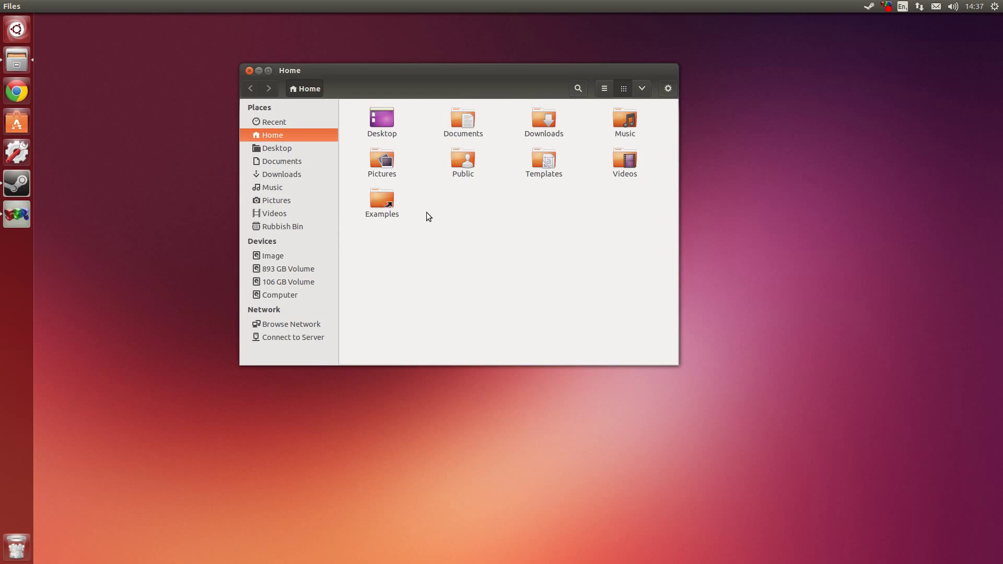
key("ctrl+h")
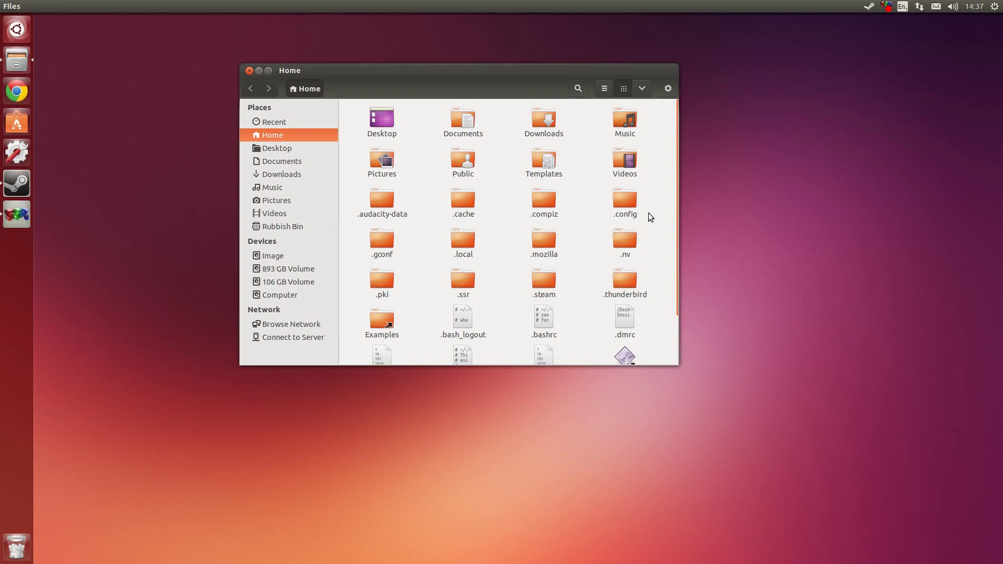
scroll(497, 247, "down", 2)
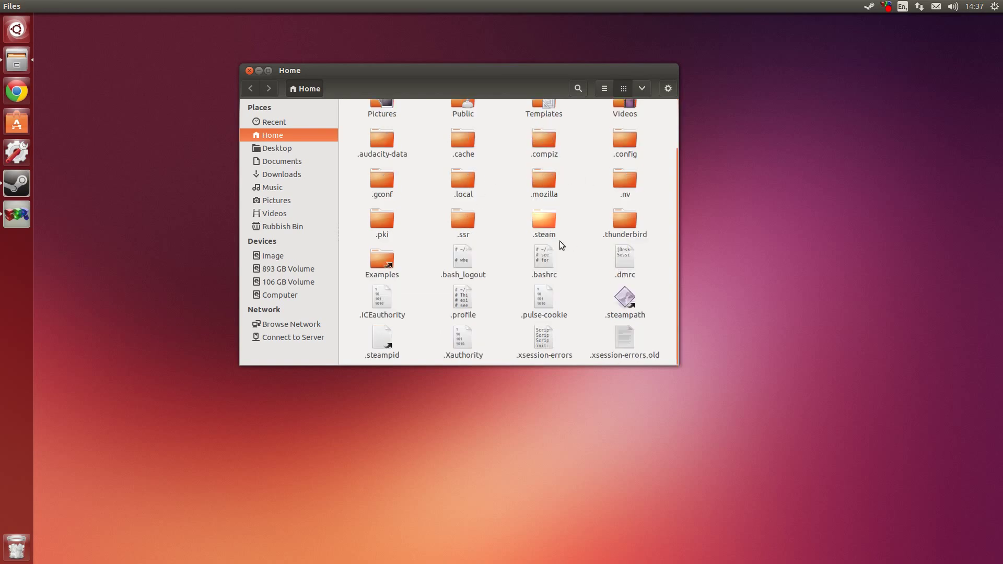
double_click(625, 224)
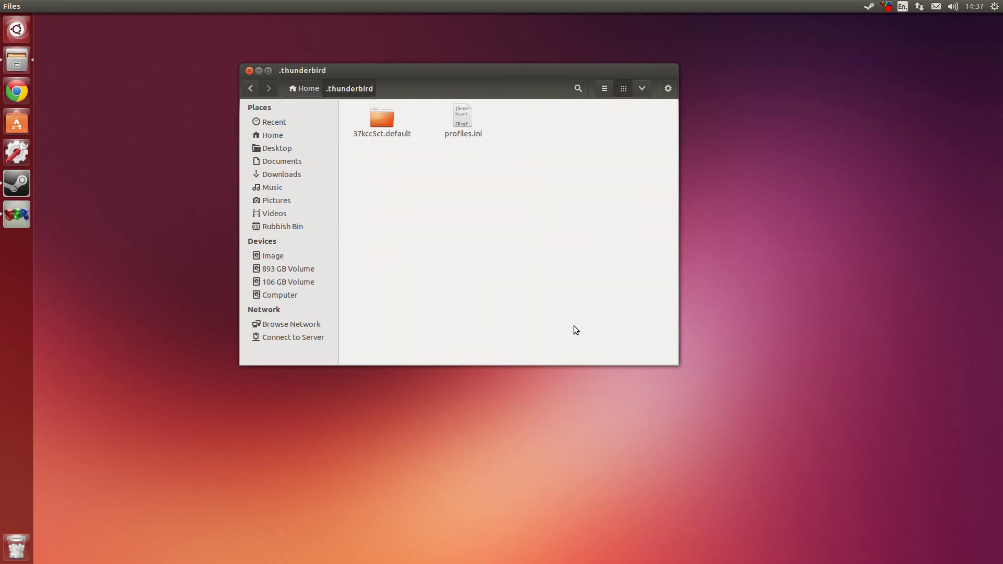